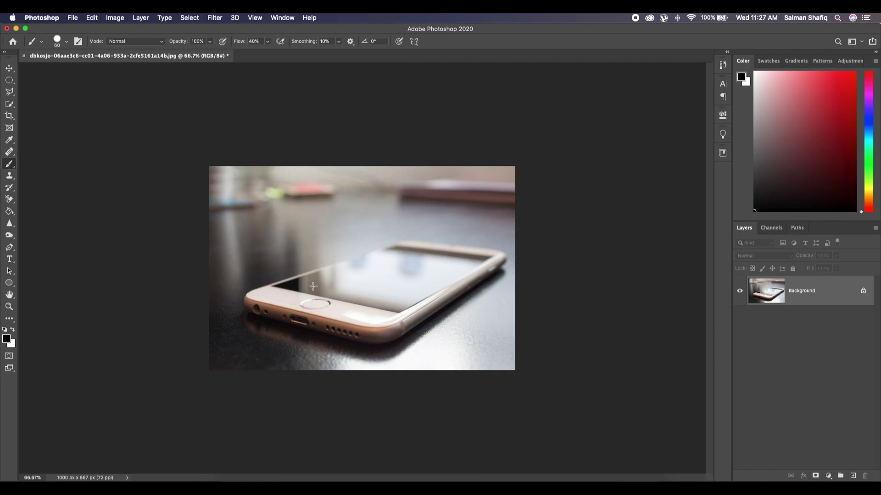
Zoom the phone photo to 135% and select the Move tool
scroll(313, 286, up, 5)
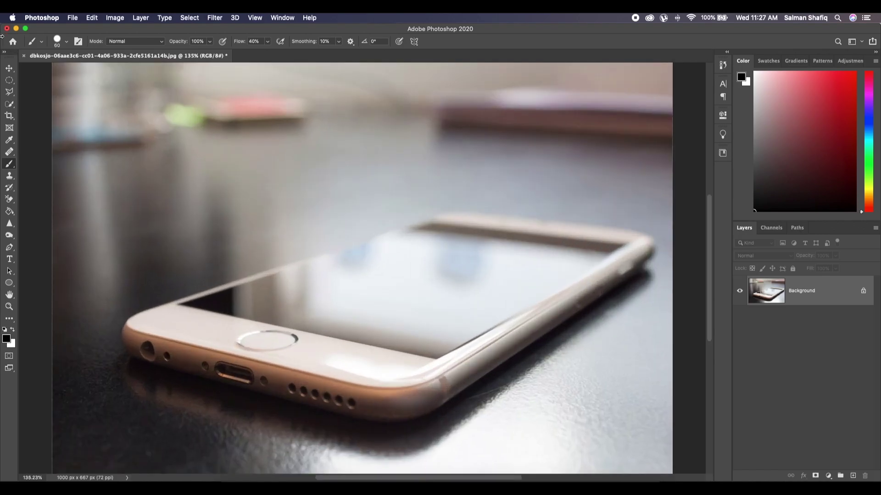
click(9, 68)
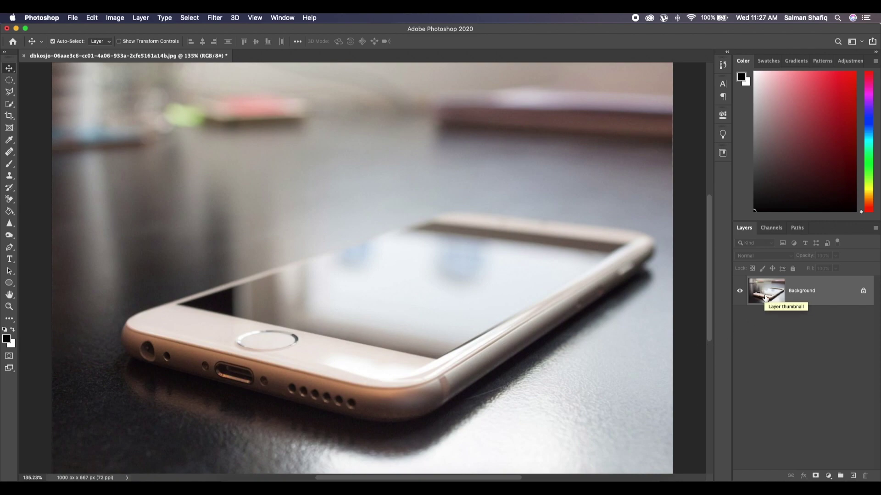
key(super)
Duplicate Background to Layer 1, hide the original, and Magnetic-Lasso the phone screen
key(super+j)
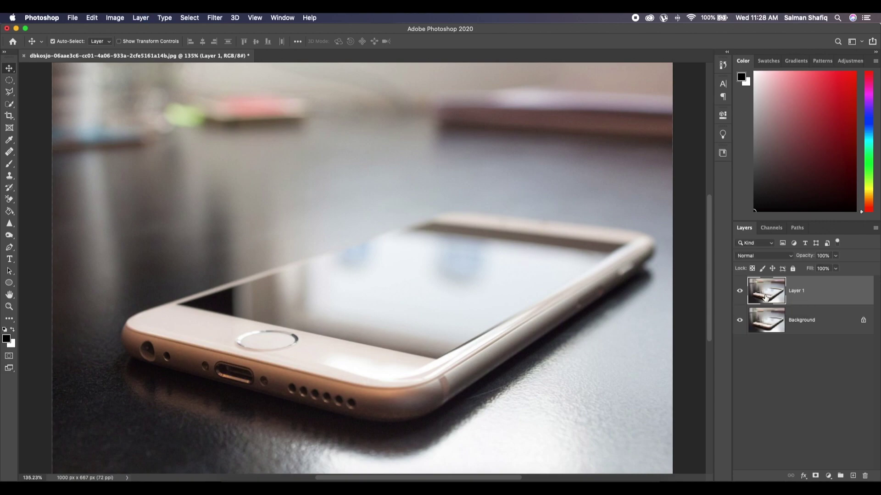
click(739, 320)
click(10, 92)
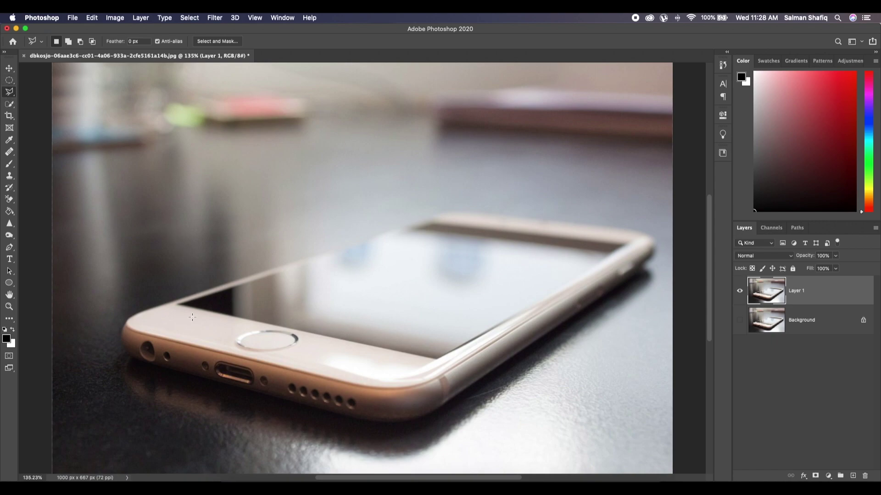
click(181, 304)
key(Escape)
click(178, 306)
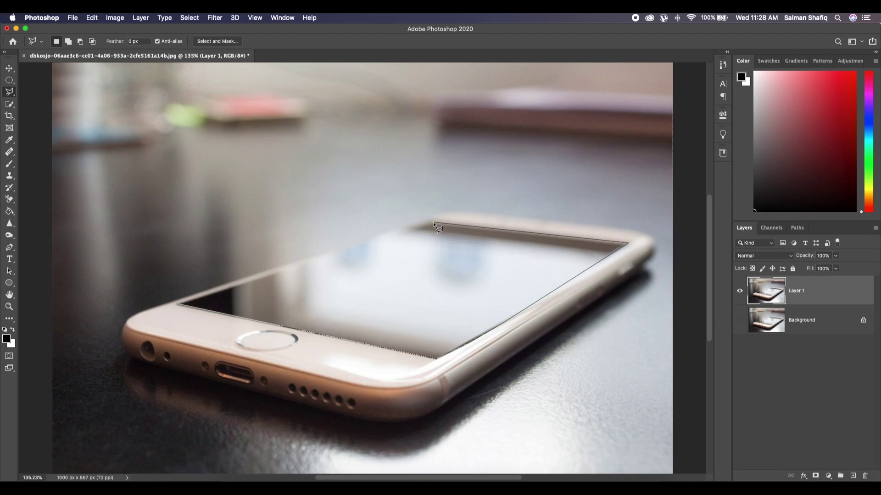
click(179, 305)
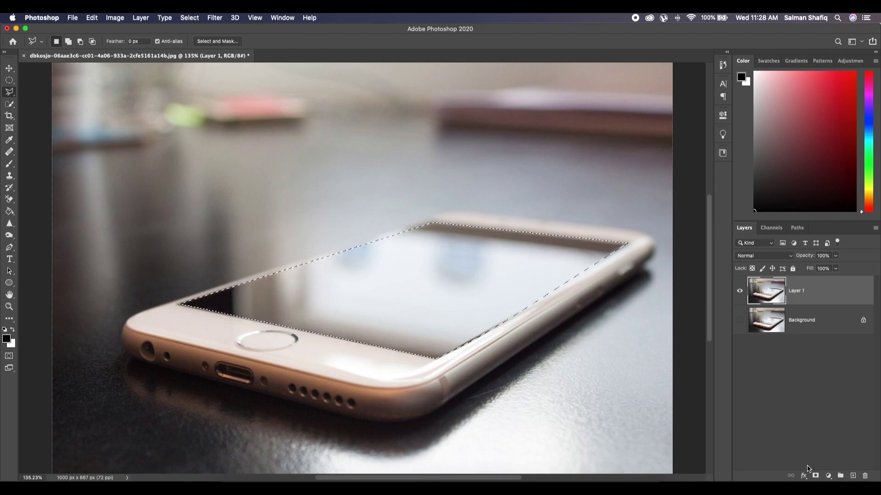
Brush the screen selection solid black and copy it onto a new Layer 2
key(b)
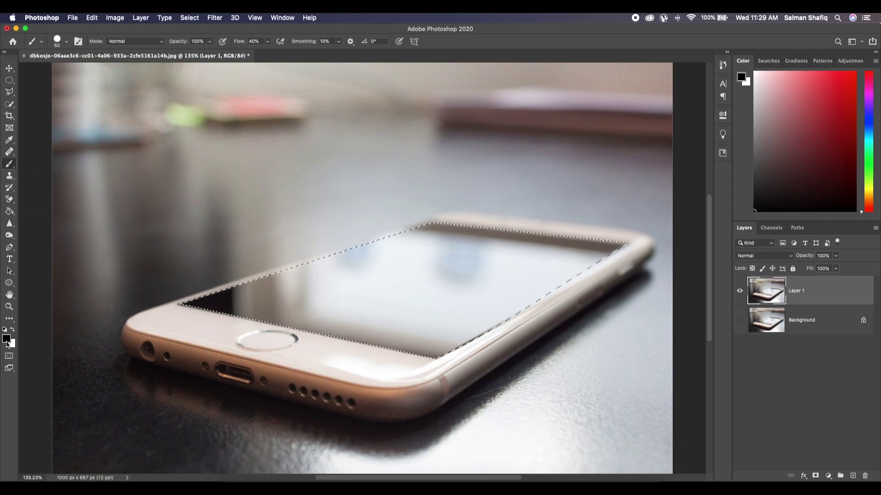
mouse_move(224, 301)
mouse_down()
mouse_move(399, 249)
mouse_move(290, 287)
mouse_move(428, 249)
mouse_move(478, 263)
mouse_move(651, 232)
mouse_move(328, 422)
mouse_move(582, 255)
mouse_move(411, 321)
mouse_up()
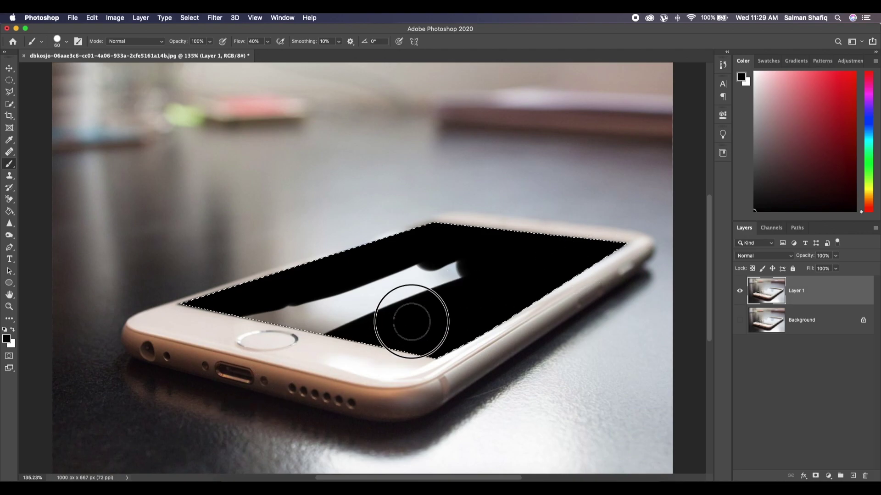
mouse_move(348, 320)
mouse_down()
mouse_move(265, 356)
mouse_move(293, 316)
mouse_move(264, 301)
mouse_up()
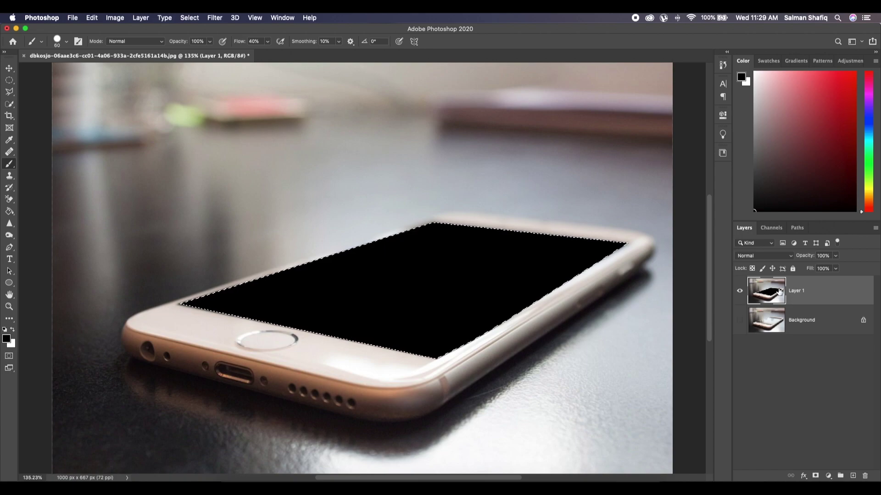
key(super+j)
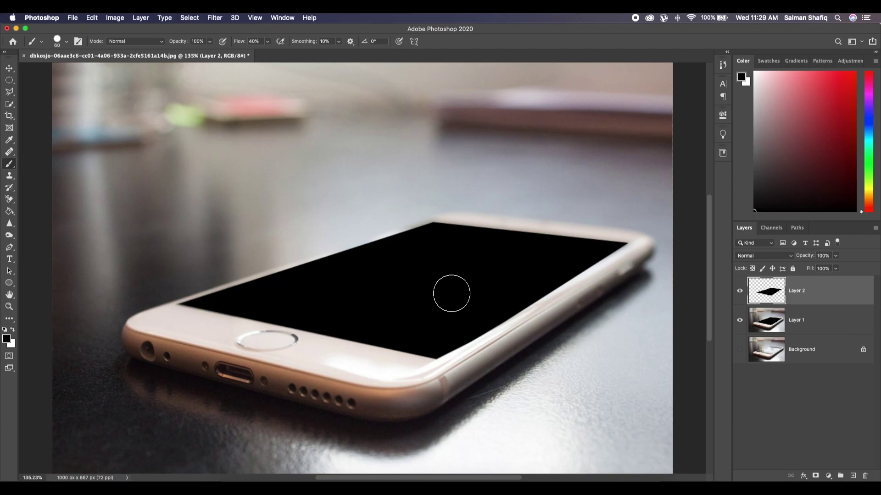
click(10, 68)
Place maxresdefault.jpg as an embedded layer and lower its opacity to about 49%
click(72, 18)
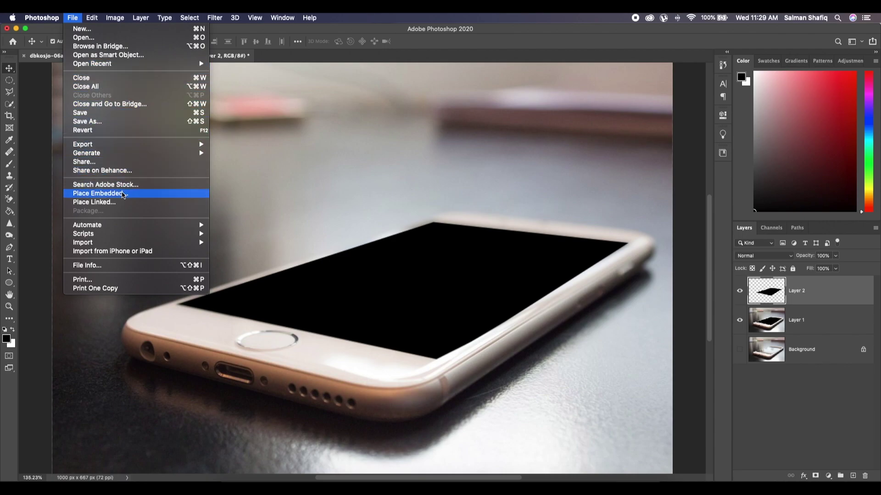
click(124, 194)
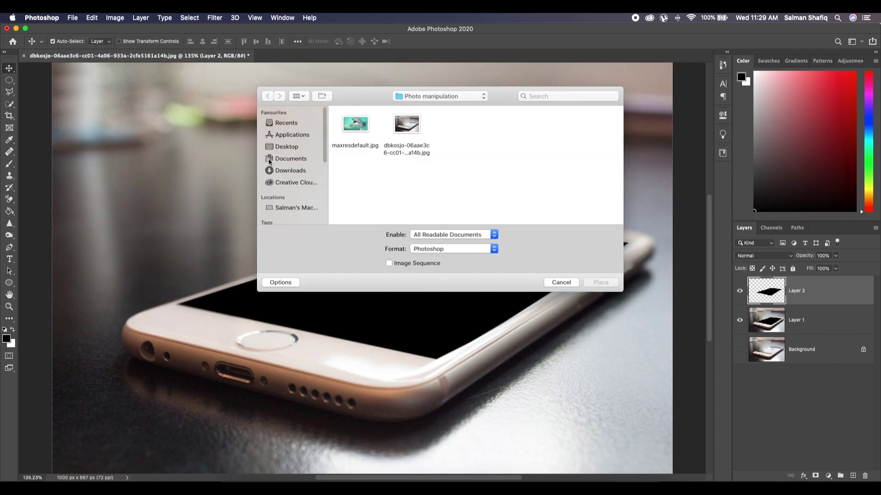
click(349, 132)
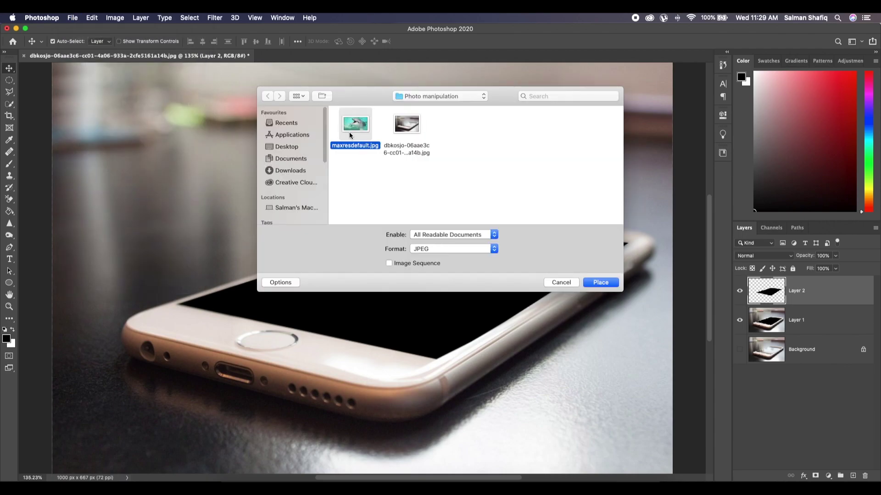
click(585, 282)
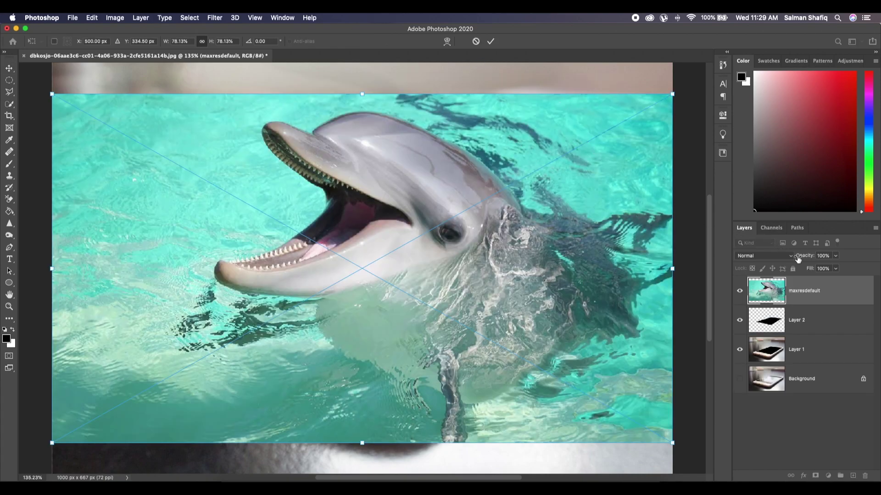
drag(804, 255, 782, 258)
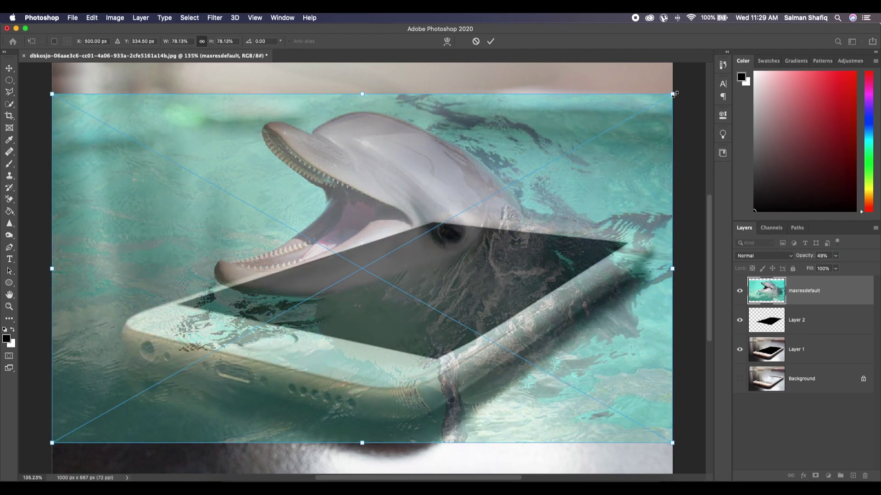
Scale the dolphin photo down, position it over the phone screen, and commit
drag(672, 94, 652, 124)
drag(550, 203, 540, 220)
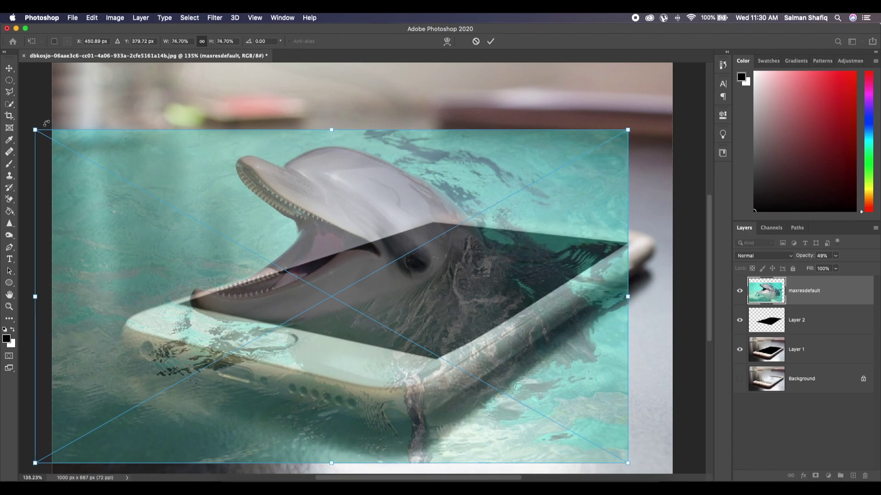
drag(35, 130, 114, 154)
drag(436, 375, 439, 359)
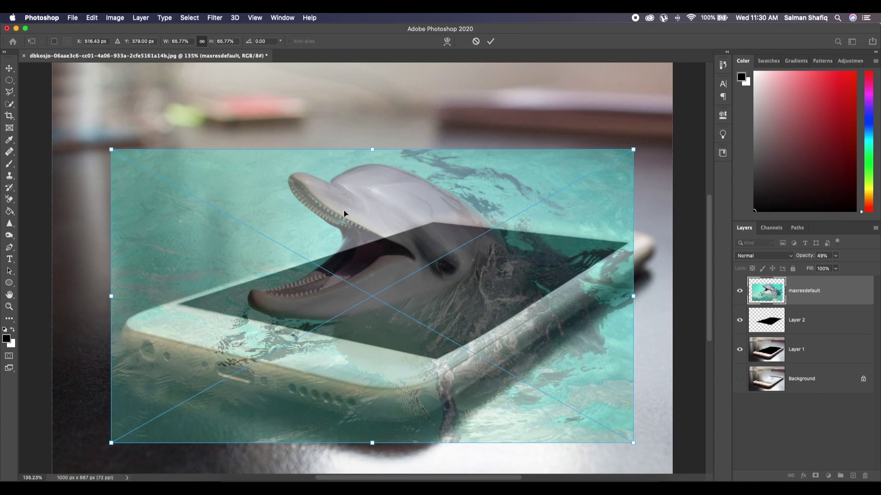
click(491, 42)
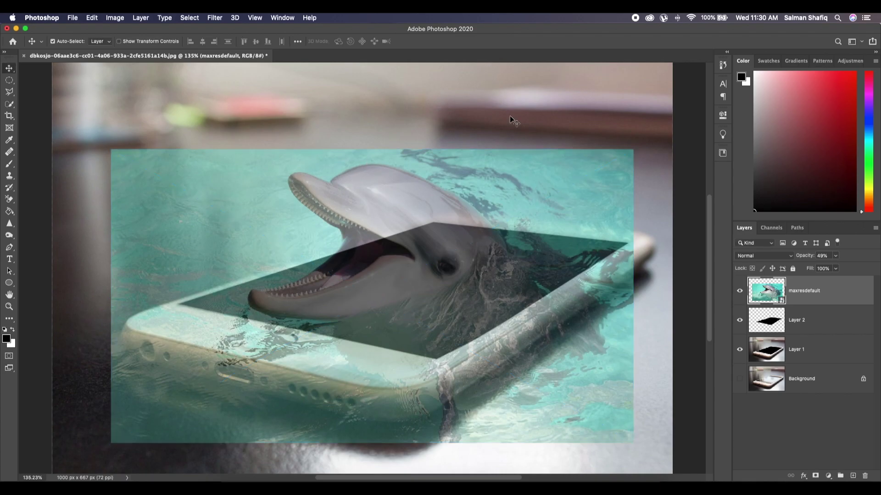
Restore the dolphin layer to 100% opacity and mask it to a Quick Selection of the dolphin
key(0)
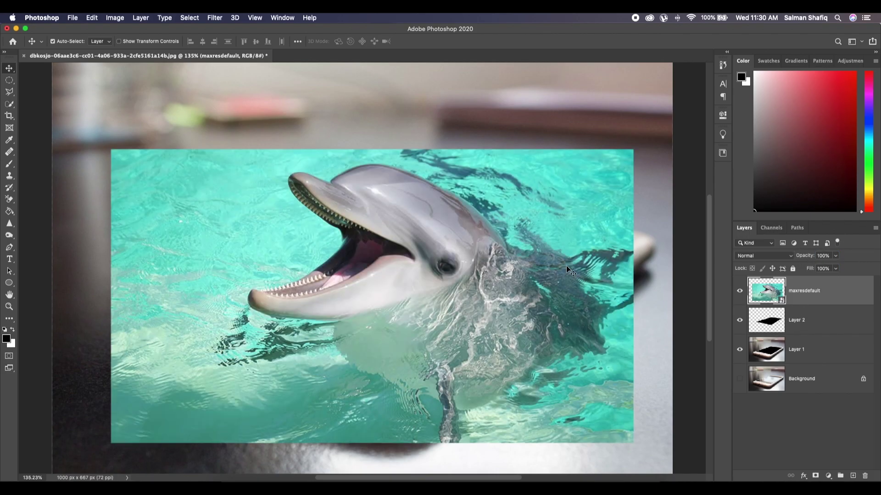
click(7, 106)
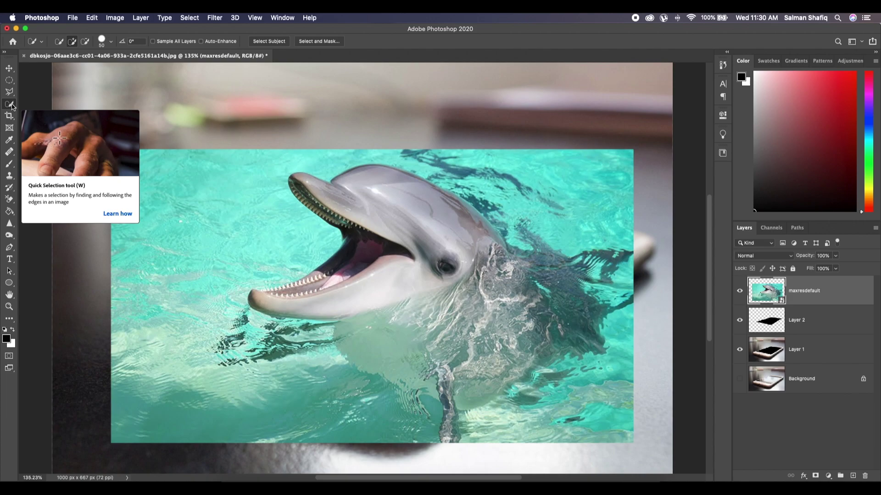
mouse_move(366, 197)
mouse_down()
mouse_move(405, 204)
mouse_move(396, 265)
mouse_up()
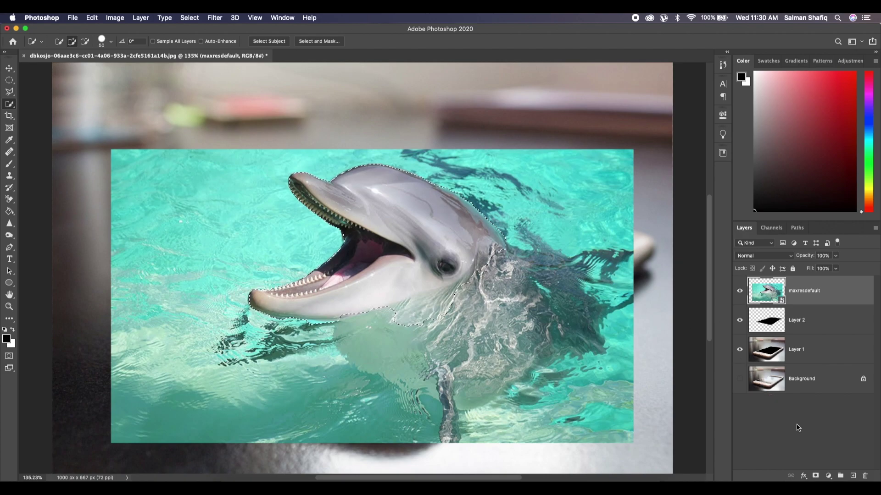
click(816, 477)
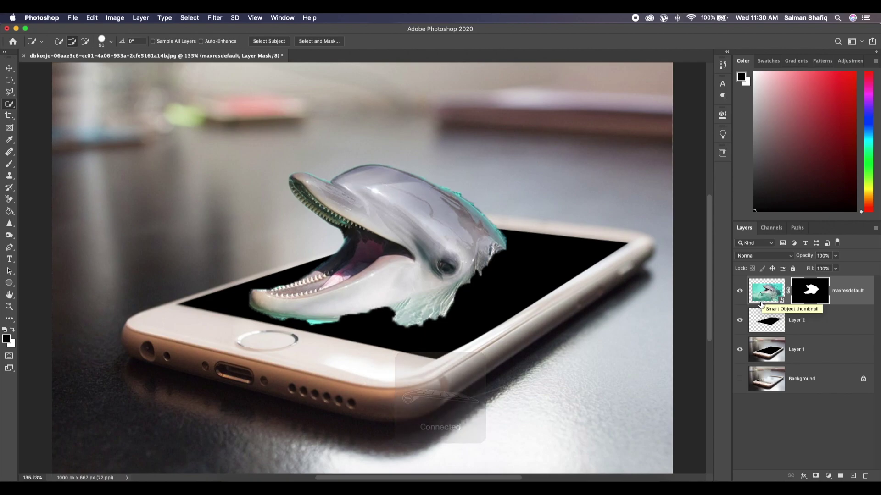
Clip the dolphin layer to the black screen shape and duplicate it
click(758, 296)
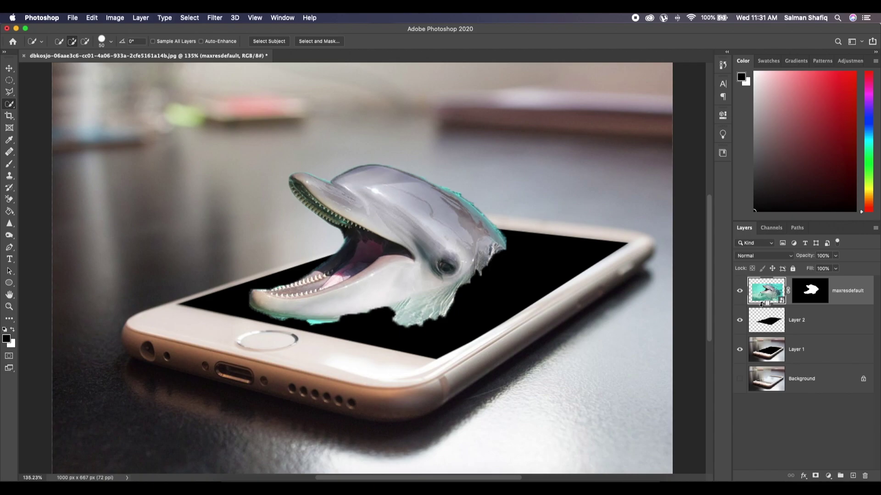
alt+click(762, 303)
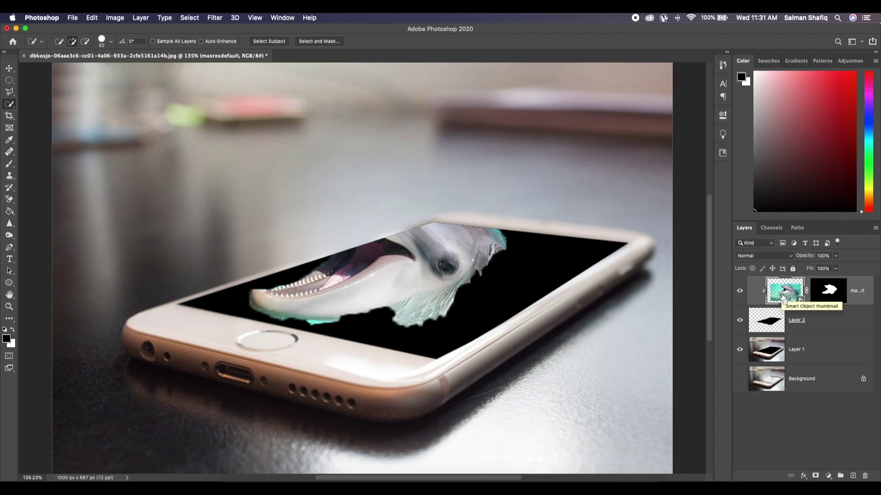
key(super+j)
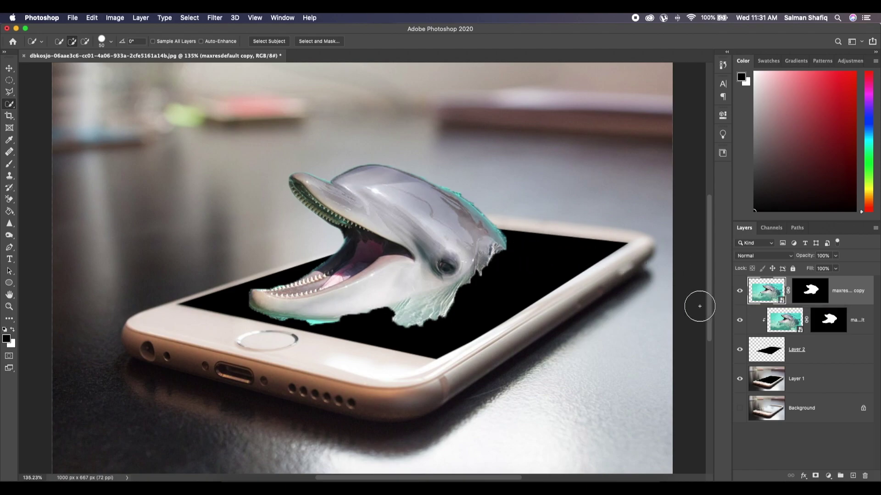
click(788, 321)
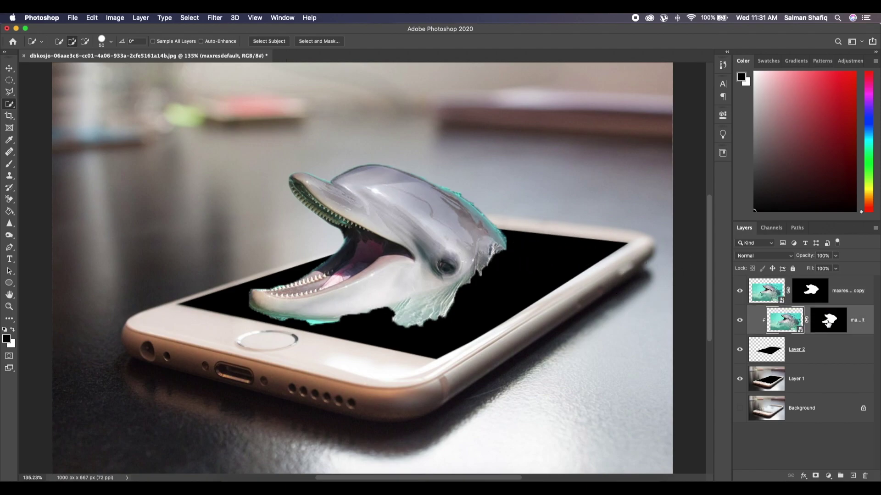
Paint white on the clipped layer's mask to reveal the water splash across the screen
click(827, 321)
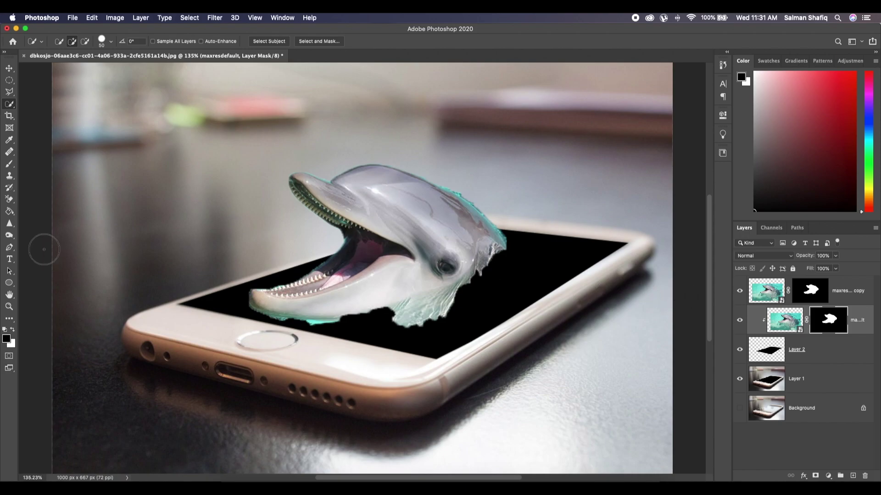
key(b)
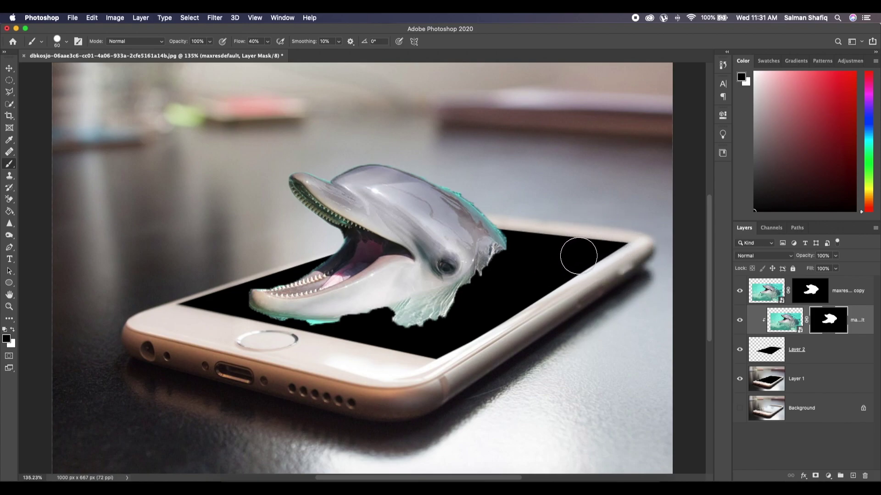
key(x)
mouse_move(578, 256)
mouse_down()
mouse_move(601, 247)
mouse_move(586, 254)
mouse_move(471, 239)
mouse_move(581, 271)
mouse_move(486, 292)
mouse_move(502, 274)
mouse_move(483, 278)
mouse_move(464, 299)
mouse_move(477, 308)
mouse_move(531, 296)
mouse_move(430, 350)
mouse_move(360, 335)
mouse_move(439, 331)
mouse_move(188, 307)
mouse_move(365, 258)
mouse_up()
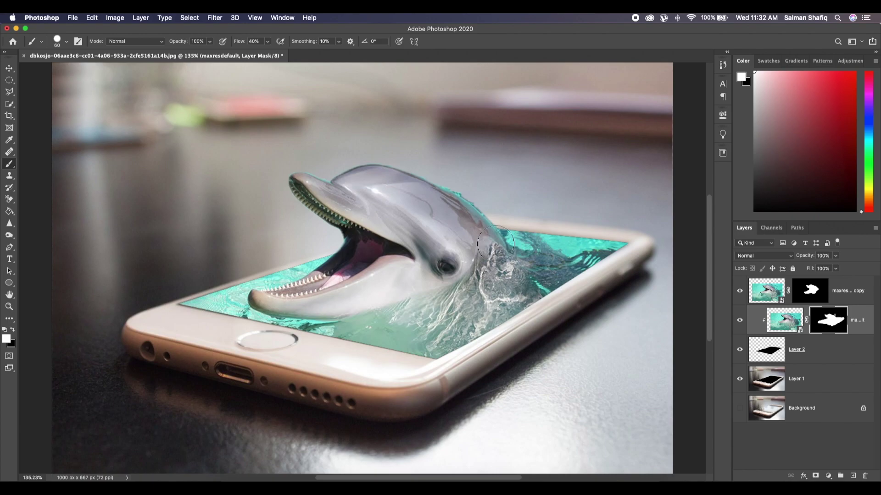
click(764, 294)
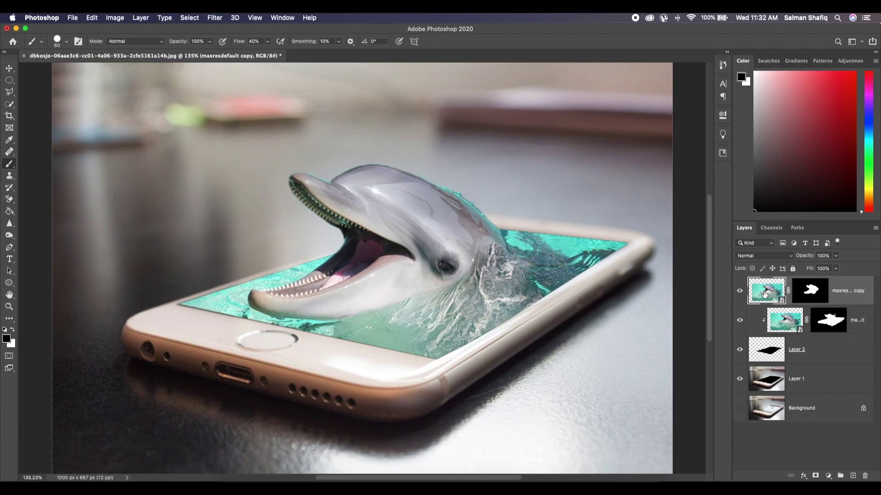
Paint black on the top copy's mask along the dolphin's back, then view at 100%
click(806, 293)
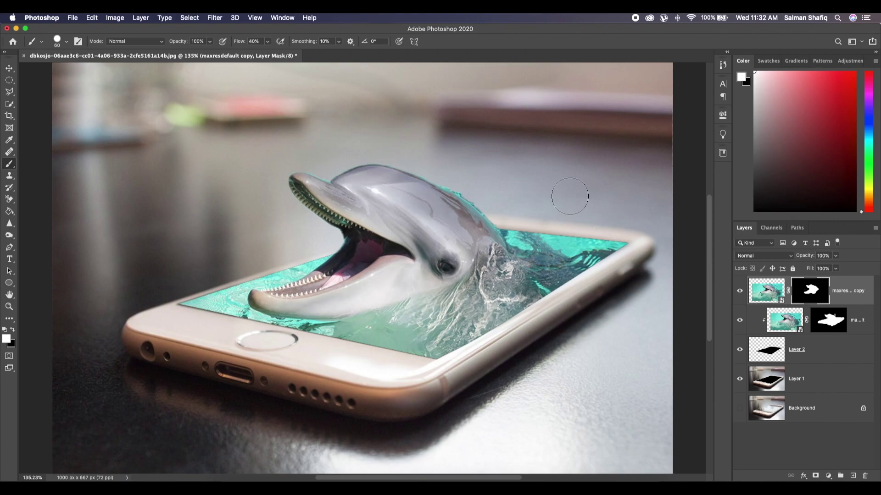
key(x)
mouse_move(488, 193)
mouse_down()
mouse_move(467, 182)
mouse_move(493, 198)
mouse_up()
click(772, 372)
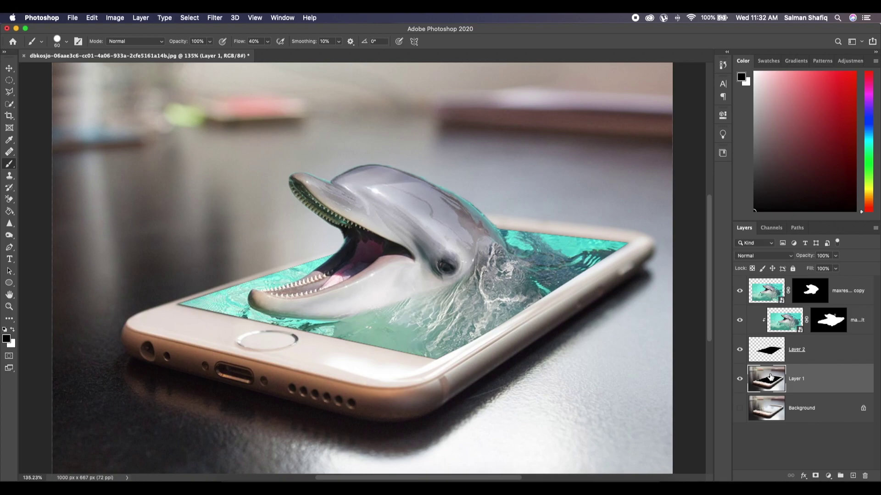
click(762, 299)
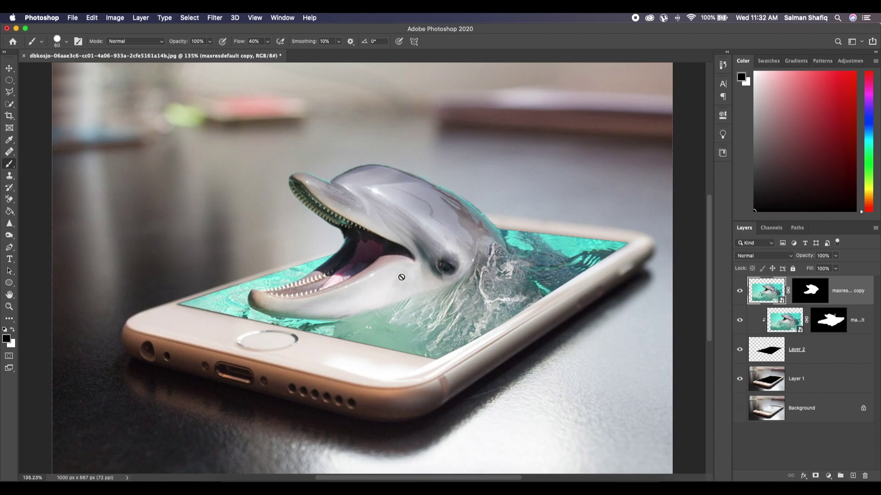
key(super+1)
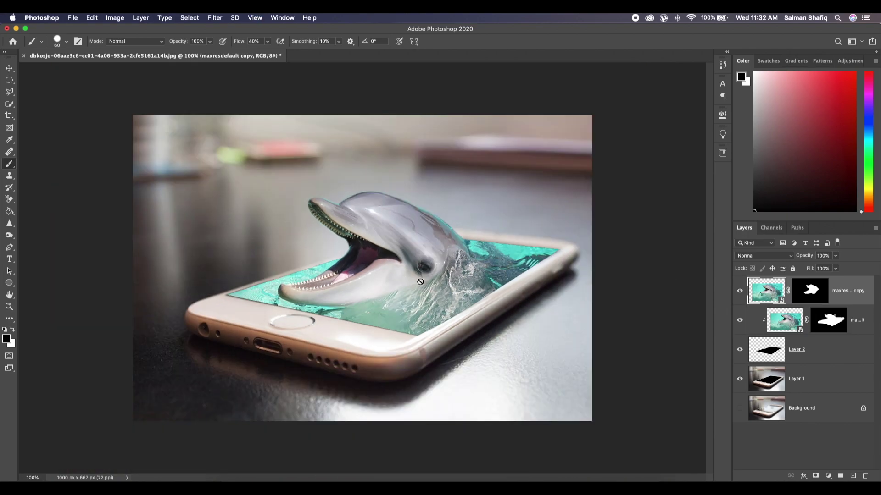
Add a Levels adjustment layer above the composite
click(828, 476)
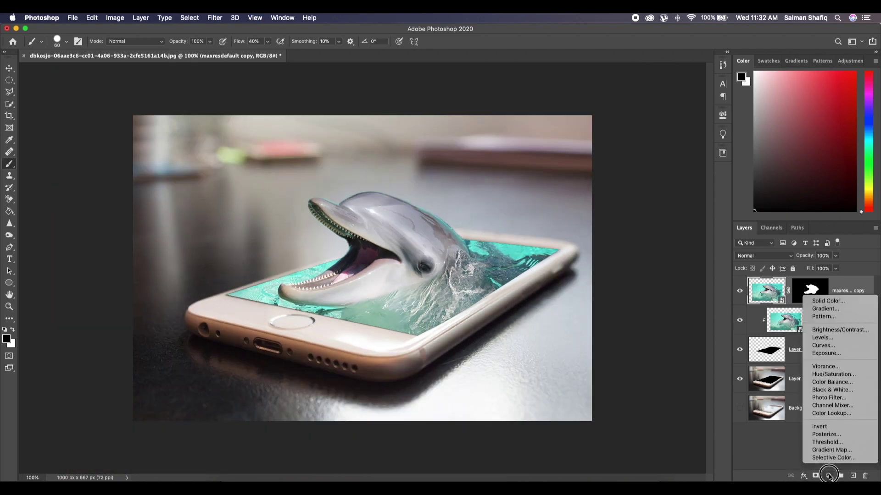
click(774, 449)
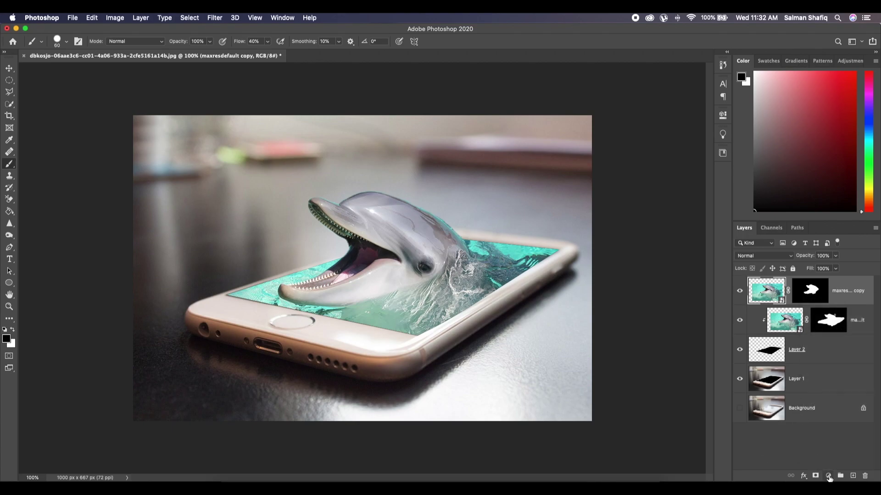
click(828, 477)
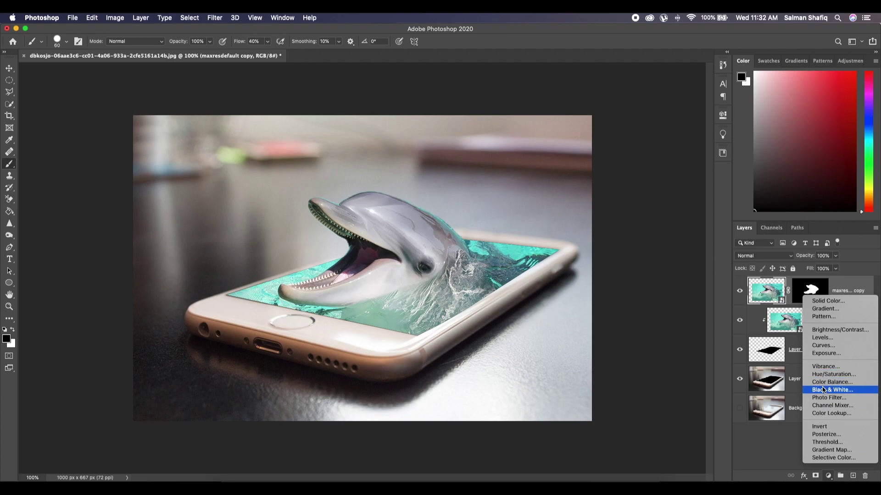
click(820, 338)
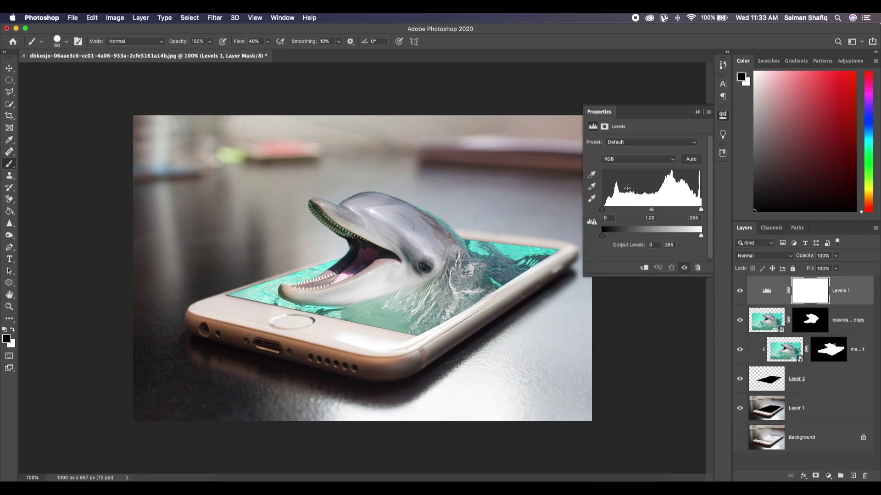
Set the Blue channel's output levels to 12 and 240 and nudge its midtone to 1.38
click(634, 159)
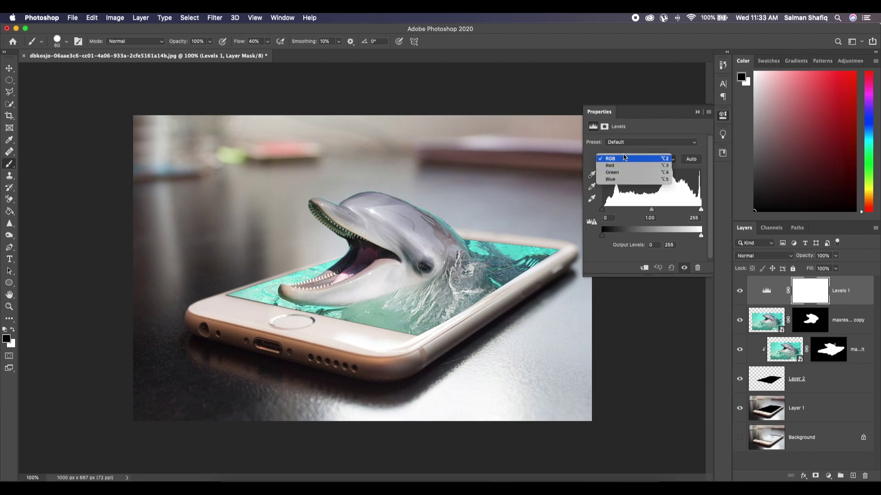
click(617, 179)
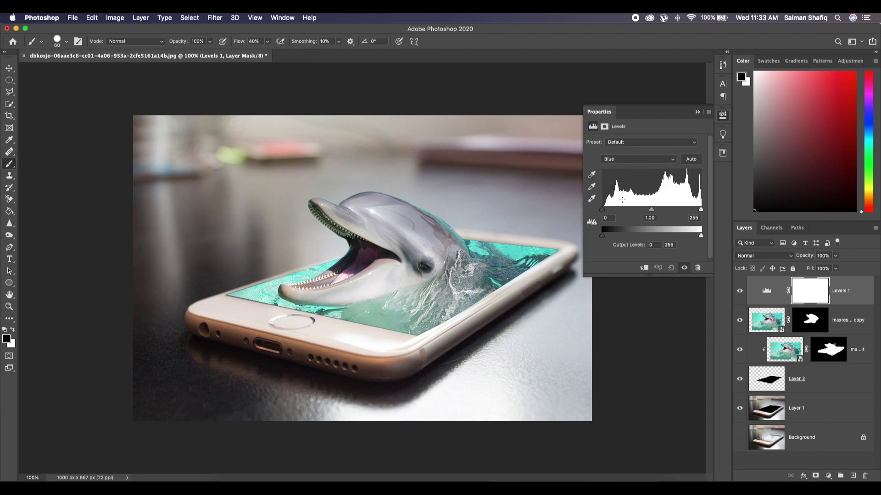
click(656, 244)
text(12)
text(24)
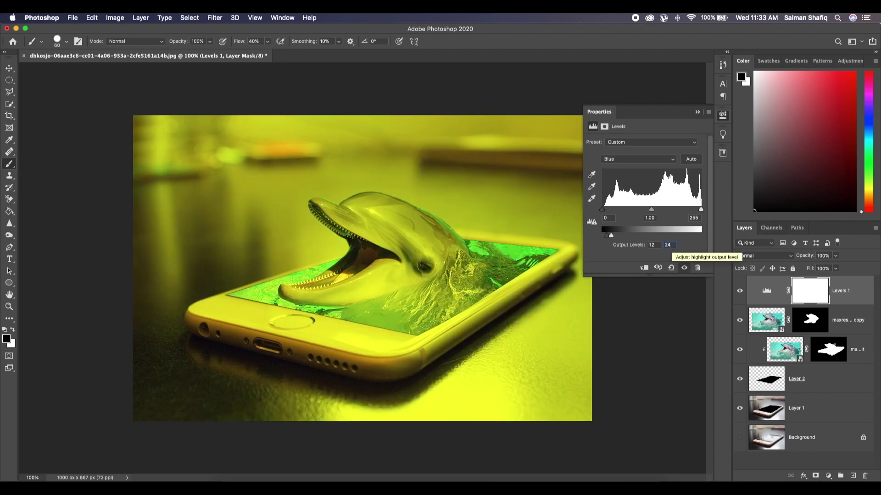
text(0)
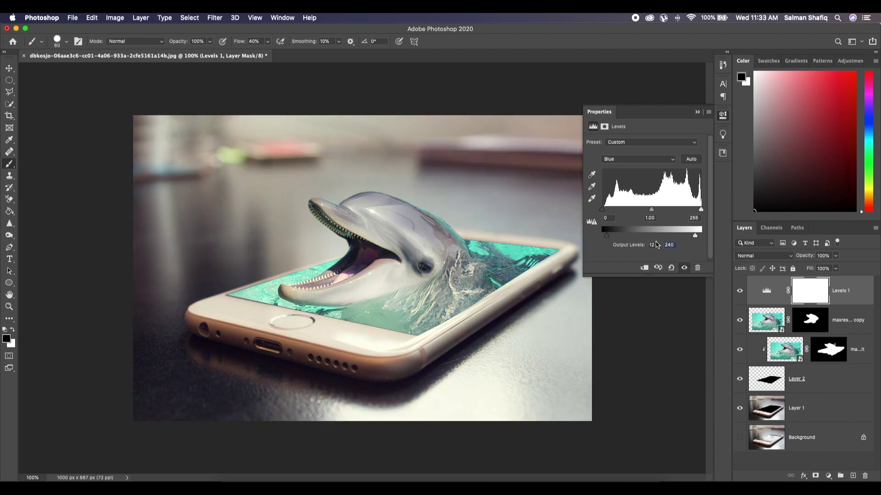
drag(603, 211, 615, 215)
drag(659, 211, 697, 212)
Collapse the Levels properties and toggle the layer's visibility to compare, leaving it on
click(697, 112)
click(739, 292)
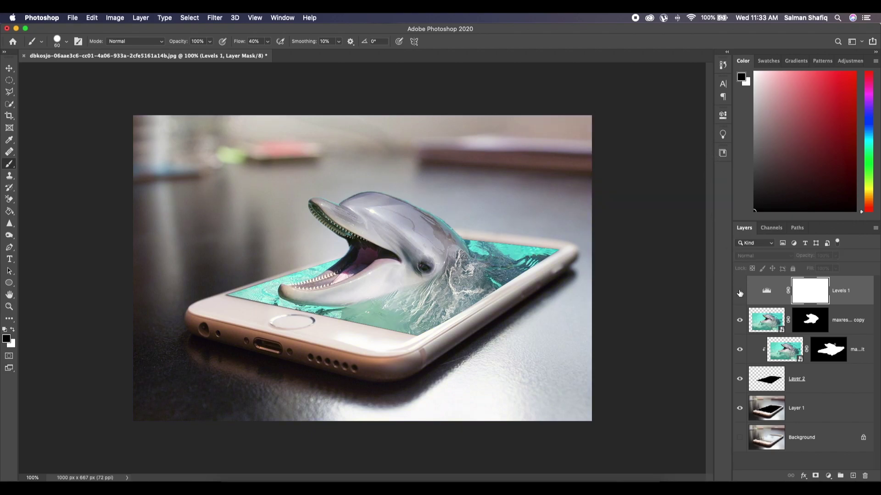
click(739, 292)
click(740, 292)
click(765, 290)
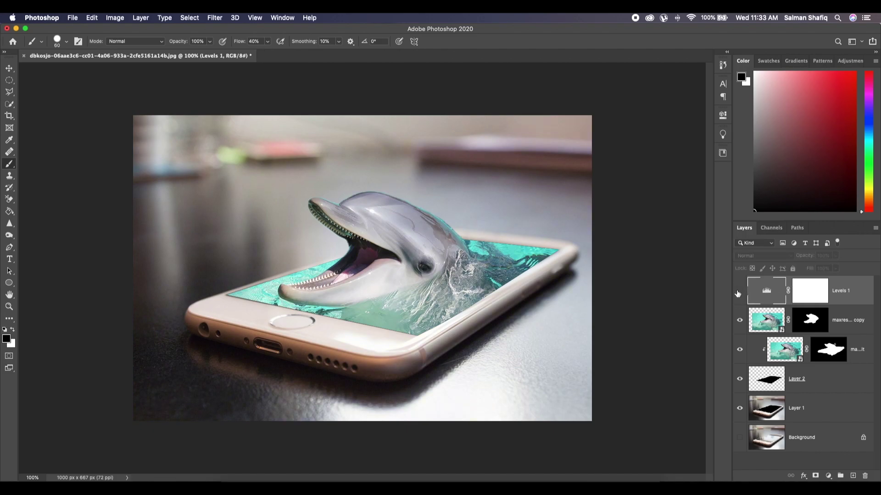
click(739, 292)
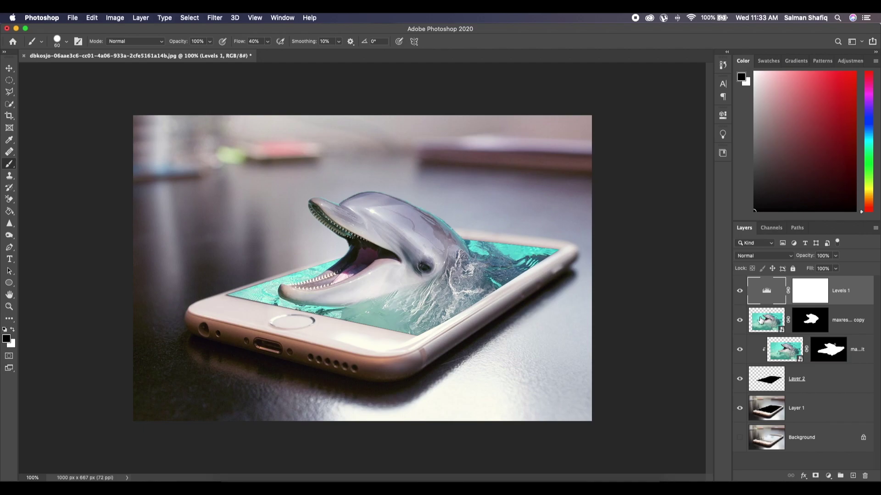
Add a Color Lookup adjustment layer using the EdgyAmber.3DL lookup table
click(828, 476)
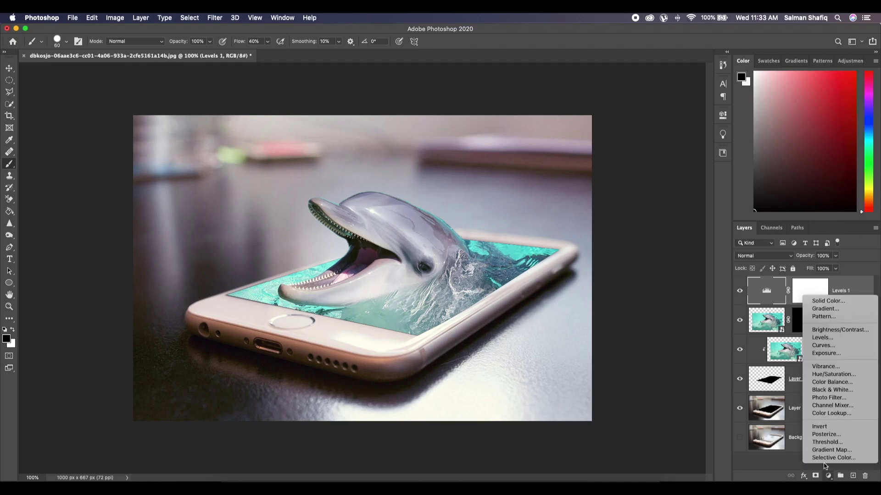
click(821, 415)
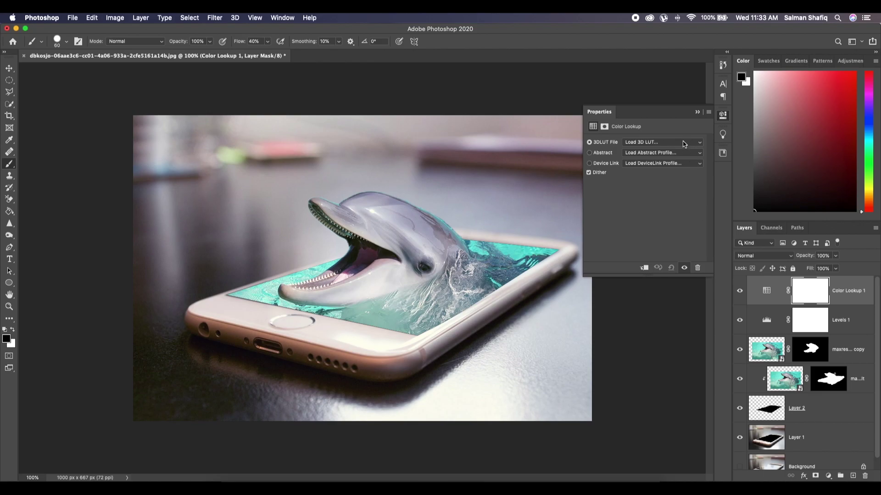
click(683, 144)
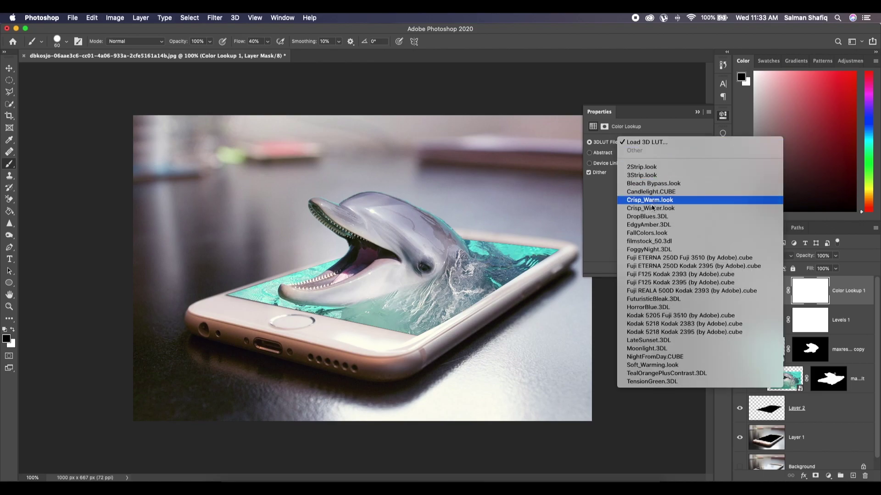
click(652, 226)
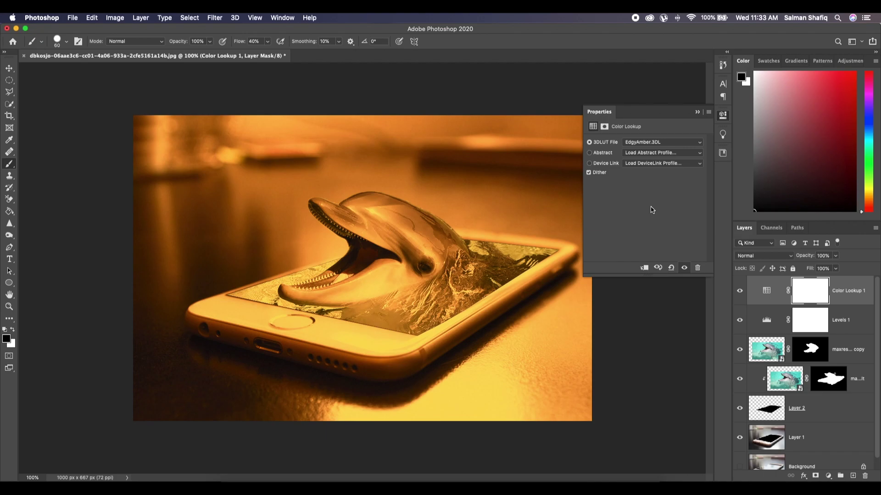
click(698, 112)
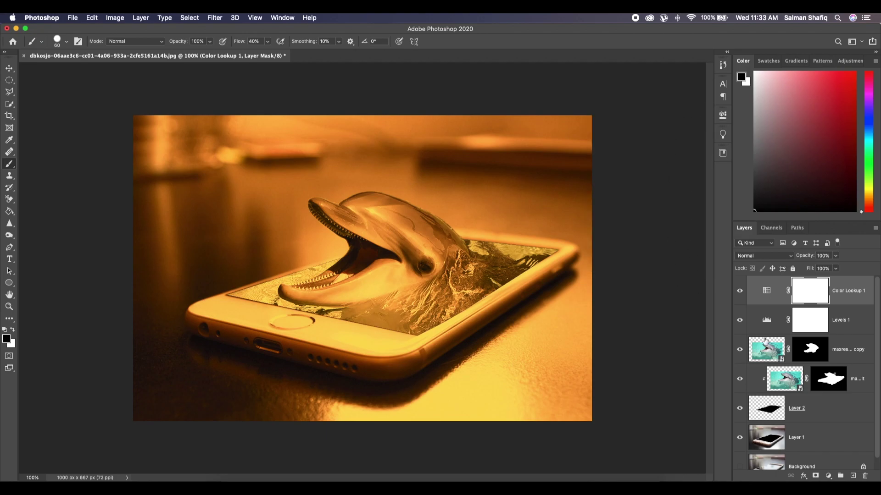
Blend the Color Lookup as Overlay at 34% opacity, comparing it on and off
click(788, 257)
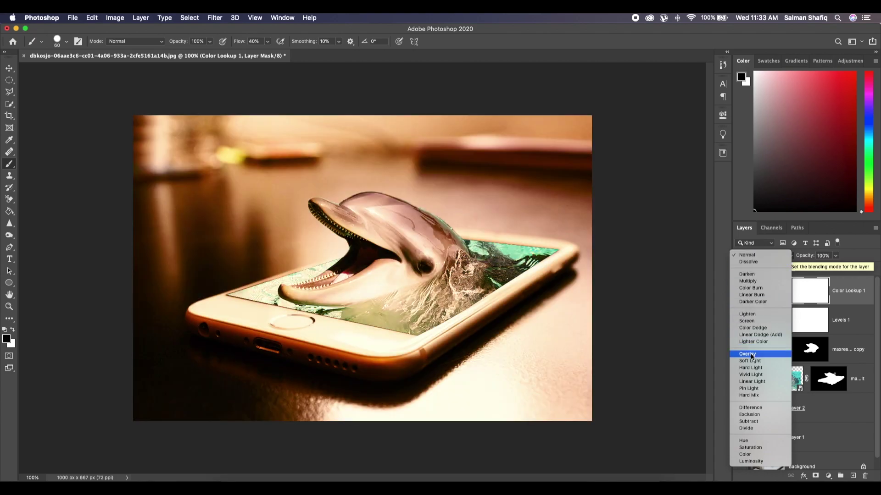
click(751, 355)
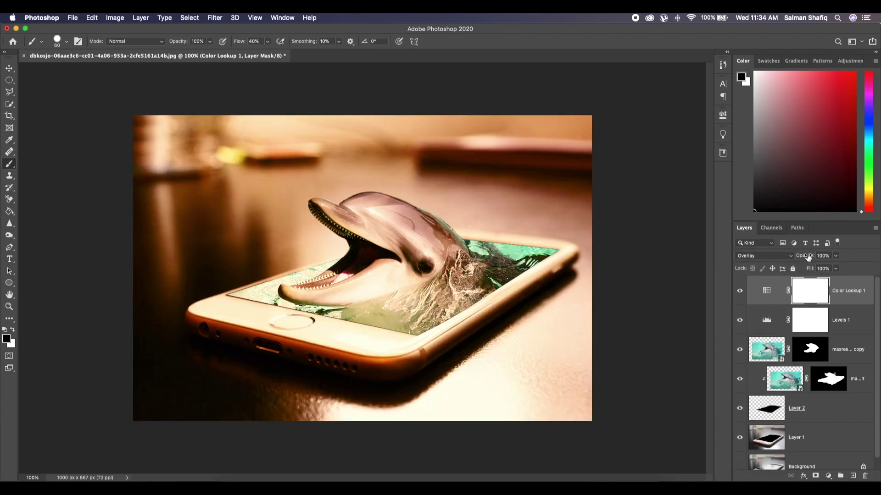
drag(808, 258, 781, 258)
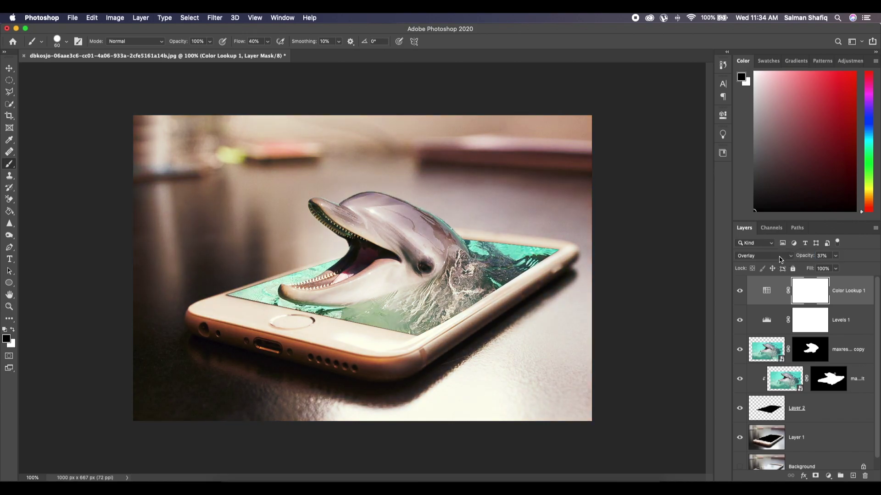
click(740, 293)
click(740, 293)
click(803, 257)
key(Return)
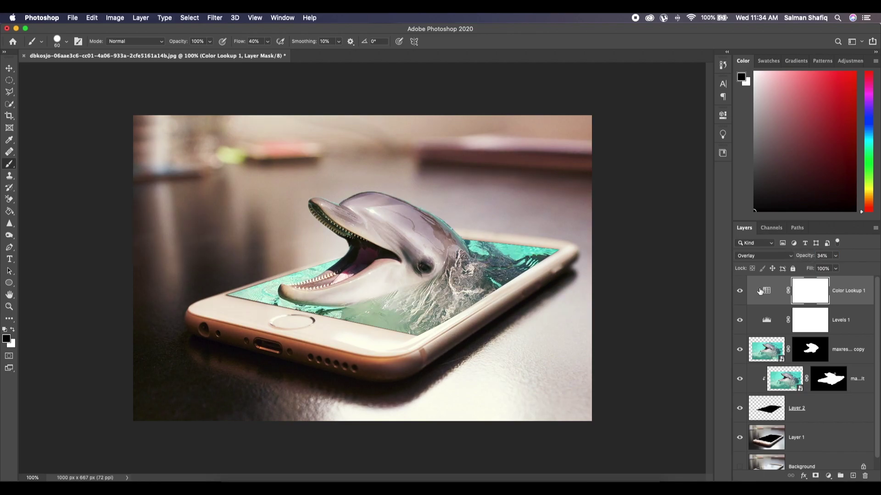